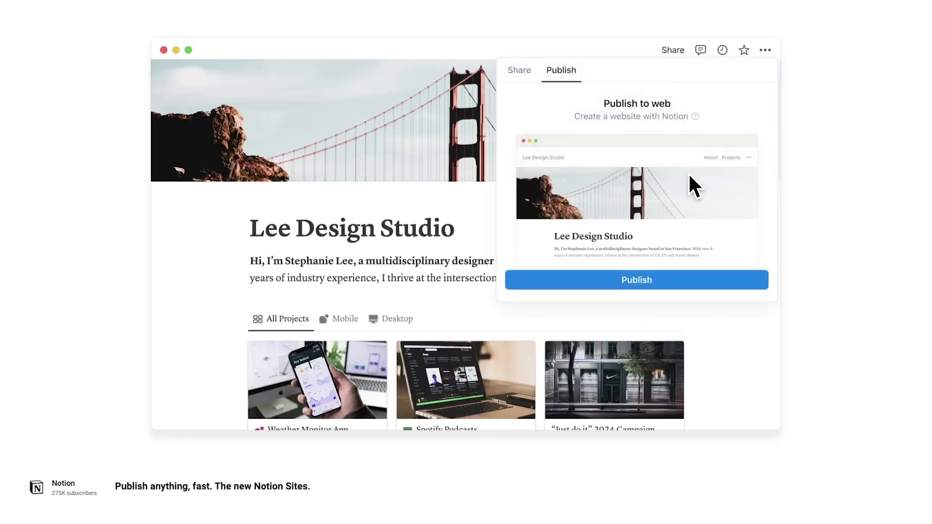
Publish the example design studio portfolio page to the web
{"action": "left_click", "coordinate": [663, 274]}
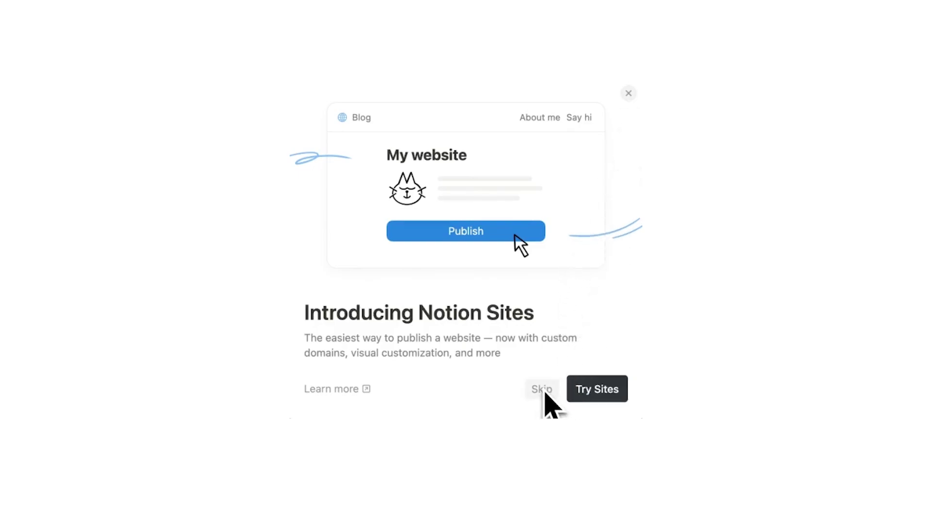
Skip the Notion Sites intro and publish the new Notion Site page to the web
{"action": "left_click", "coordinate": [544, 391]}
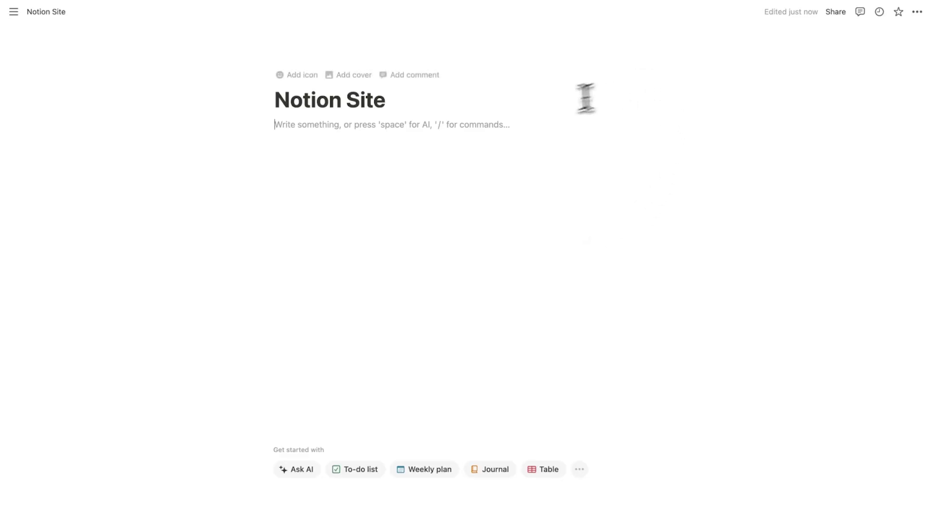
{"action": "left_click", "coordinate": [836, 12]}
{"action": "left_click", "coordinate": [718, 35]}
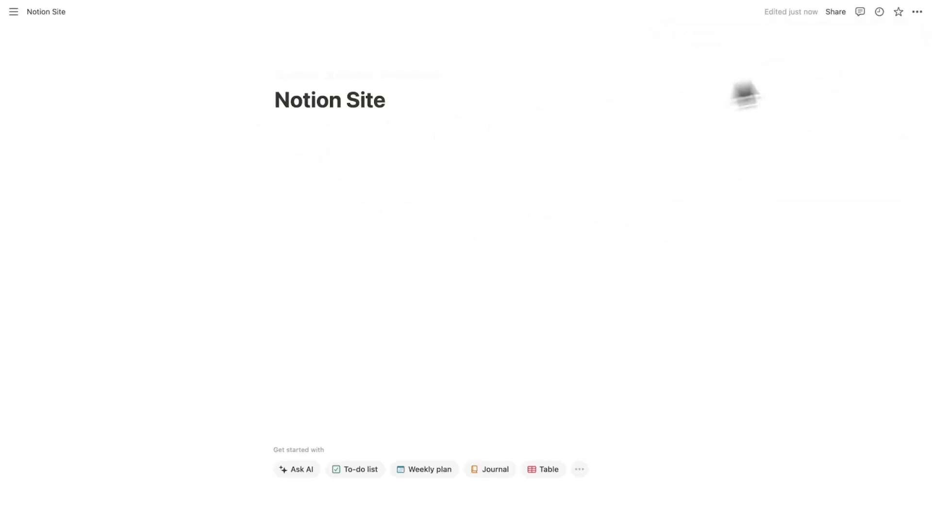
{"action": "left_click", "coordinate": [836, 13]}
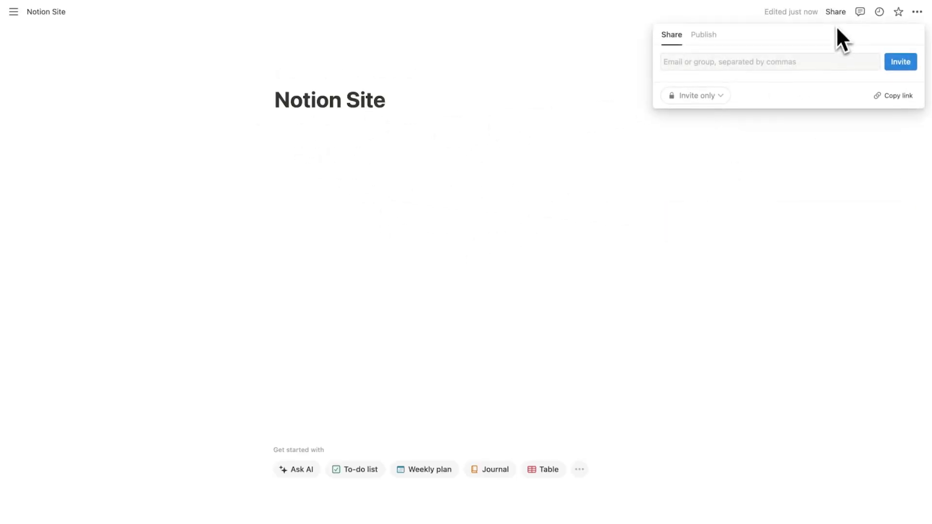
{"action": "left_click", "coordinate": [705, 34]}
{"action": "left_click", "coordinate": [814, 217]}
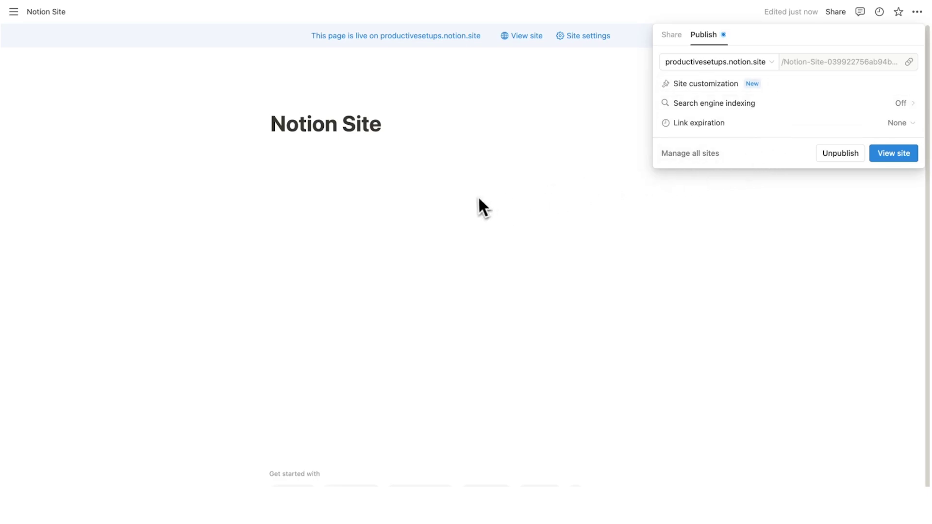
Add a new gallery database named 'Blog' and retitle the page 'Space Blog'
{"action": "left_click", "coordinate": [463, 200]}
{"action": "type", "text": "/"}
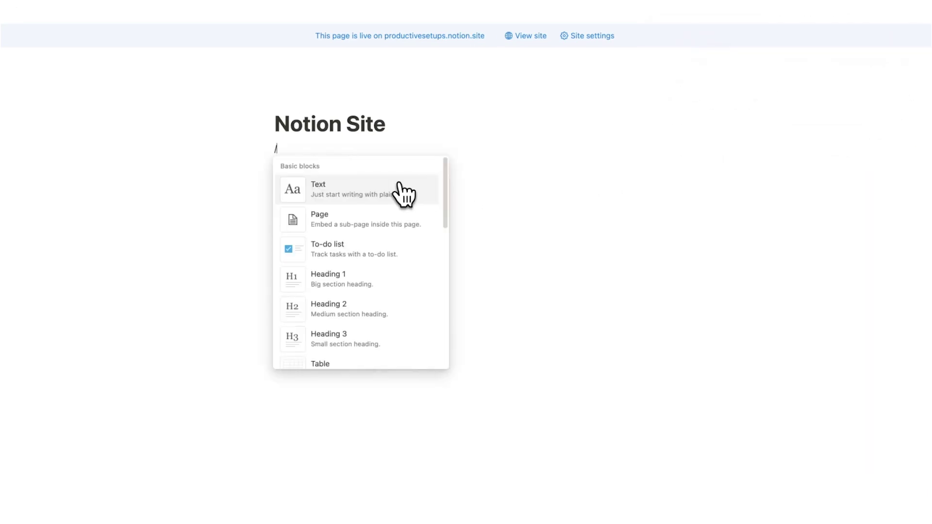
{"action": "type", "text": "gall"}
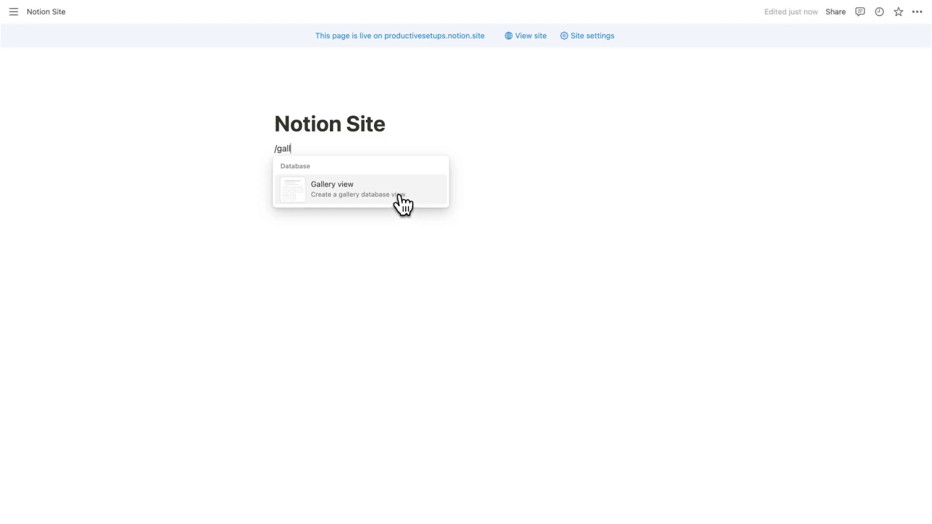
{"action": "left_click", "coordinate": [400, 194]}
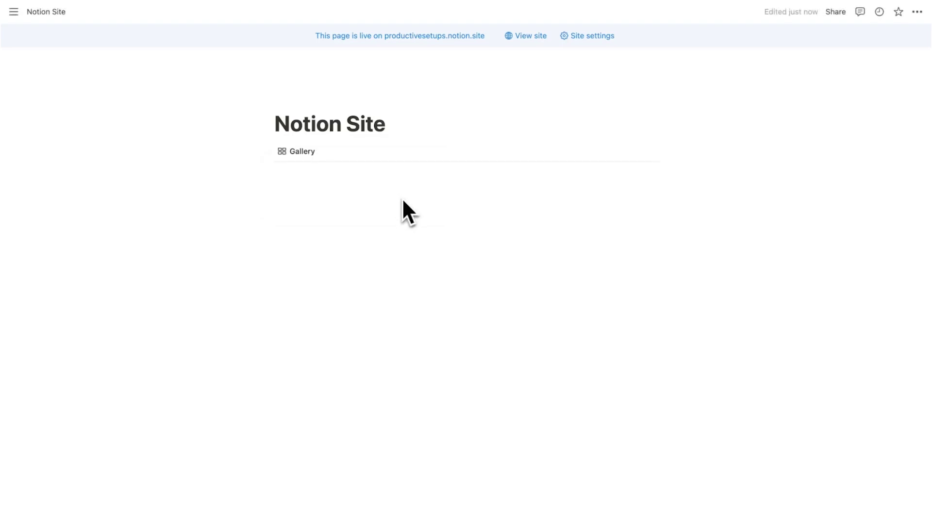
{"action": "left_click", "coordinate": [469, 258]}
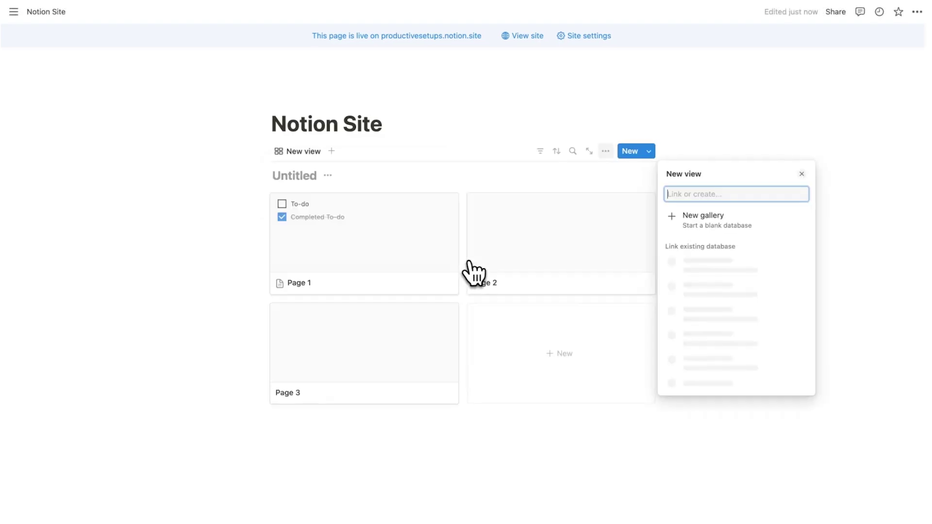
{"action": "left_click", "coordinate": [697, 228]}
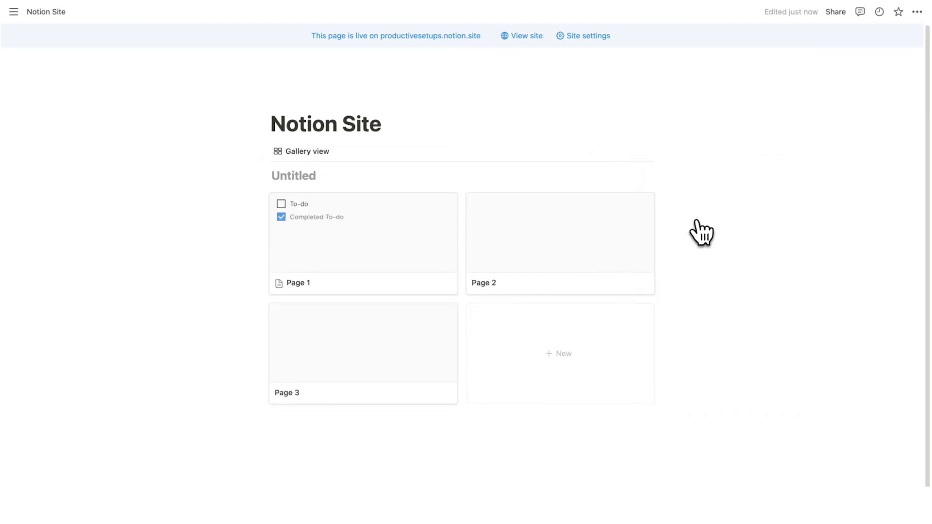
{"action": "left_click", "coordinate": [296, 175]}
{"action": "type", "text": "Blog"}
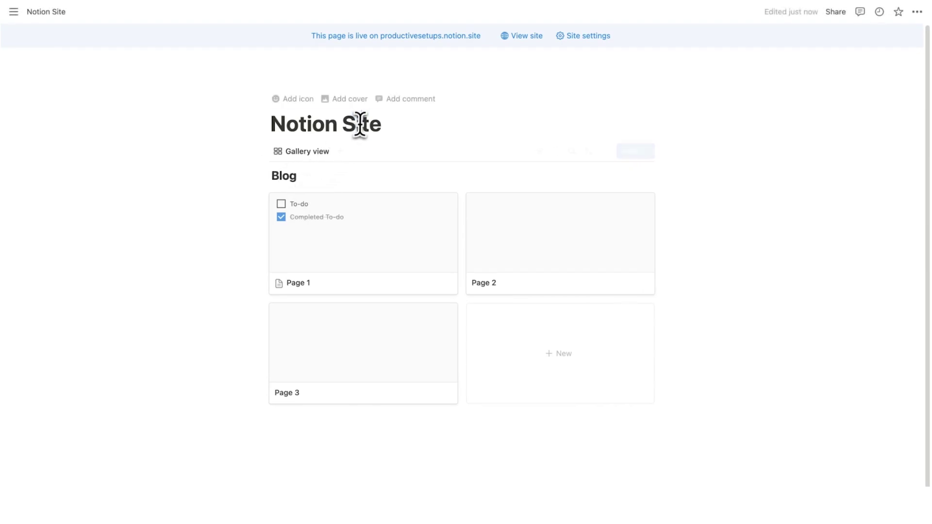
{"action": "triple_click", "coordinate": [360, 124]}
{"action": "type", "text": "Space Blog"}
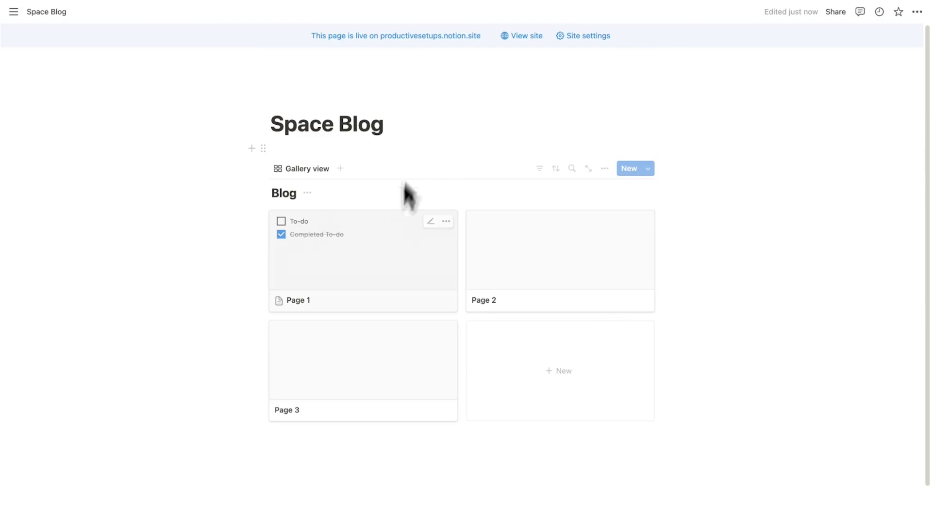
Title a gallery post 'Space is big' and replace its to-do items with 'wow, space is cool'
{"action": "left_click", "coordinate": [474, 287]}
{"action": "type", "text": "Space is big"}
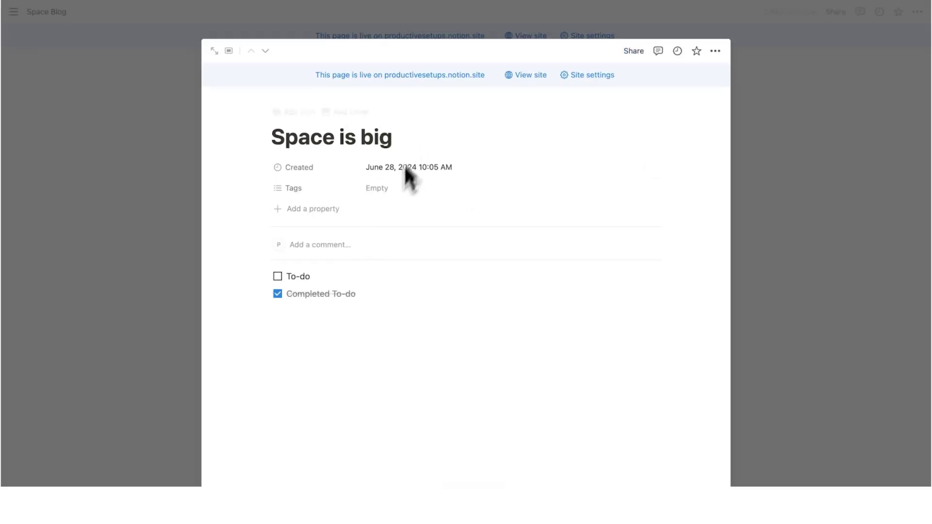
{"action": "left_click_drag", "start_coordinate": [406, 322], "coordinate": [326, 276]}
{"action": "key", "text": "BackSpace"}
{"action": "left_click", "coordinate": [318, 286]}
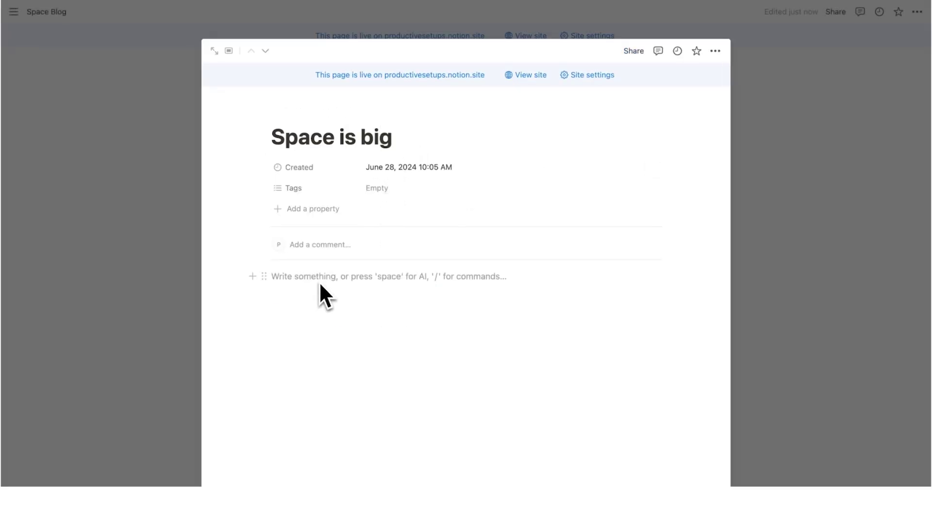
{"action": "type", "text": "wow, space "}
{"action": "type", "text": "is cool"}
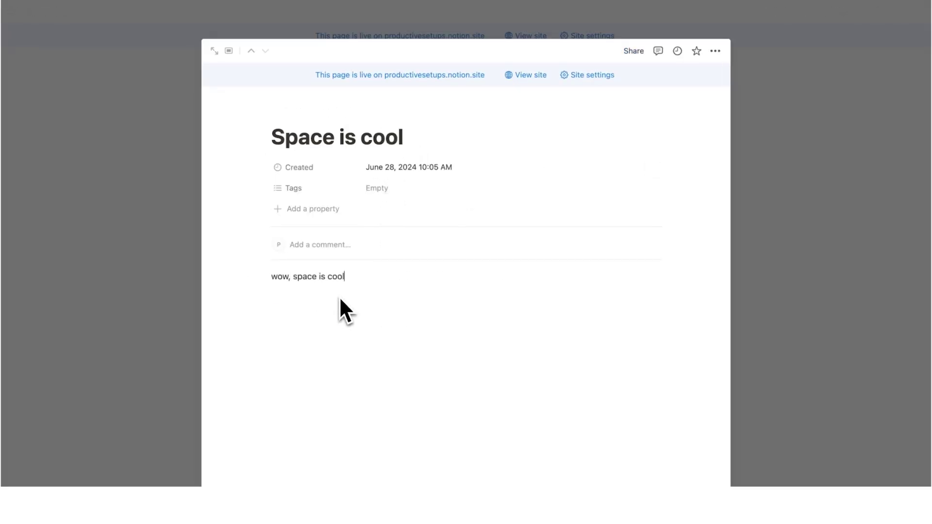
{"action": "key", "text": "Escape"}
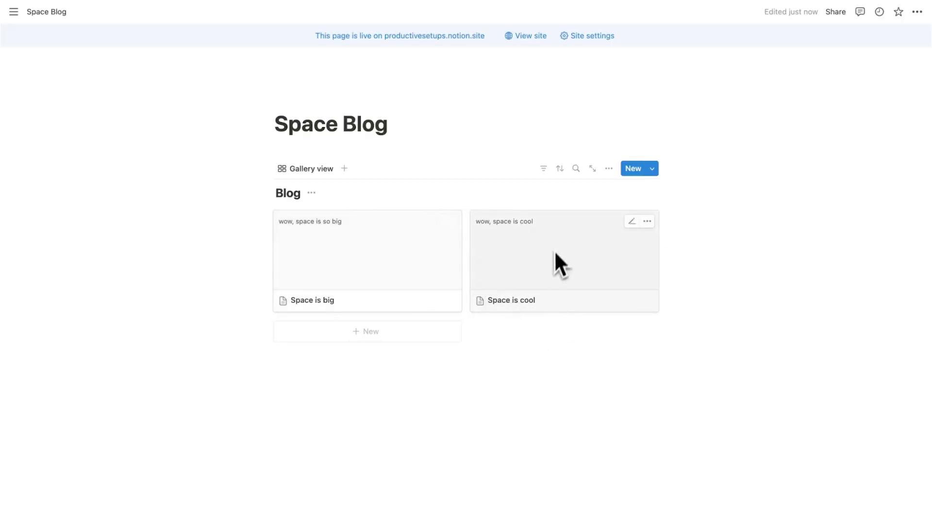
Set the Blog gallery layout's card preview to None
{"action": "left_click", "coordinate": [609, 170]}
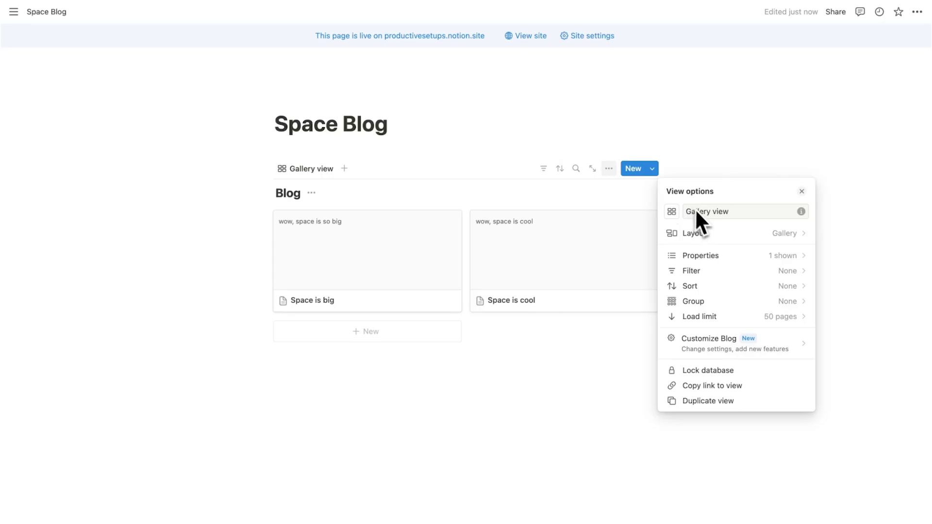
{"action": "left_click", "coordinate": [724, 236]}
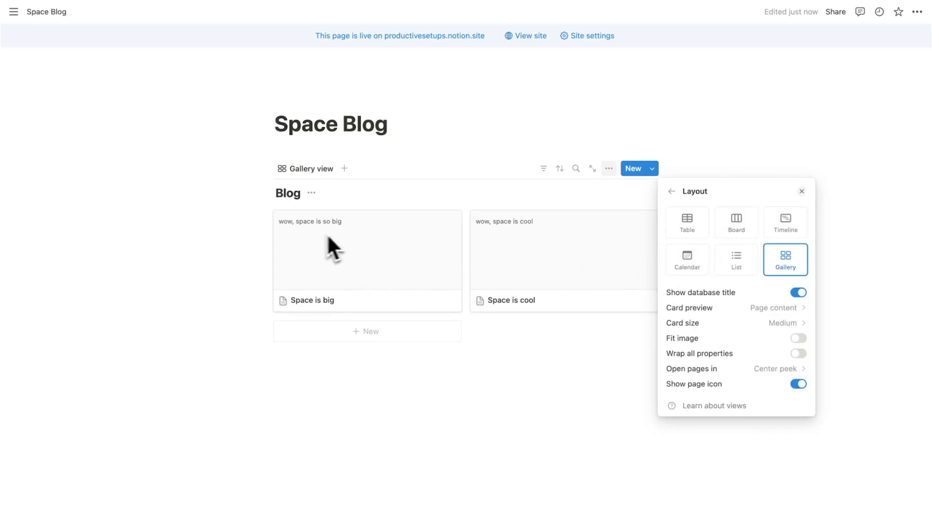
{"action": "left_click", "coordinate": [719, 313]}
{"action": "left_click", "coordinate": [719, 324]}
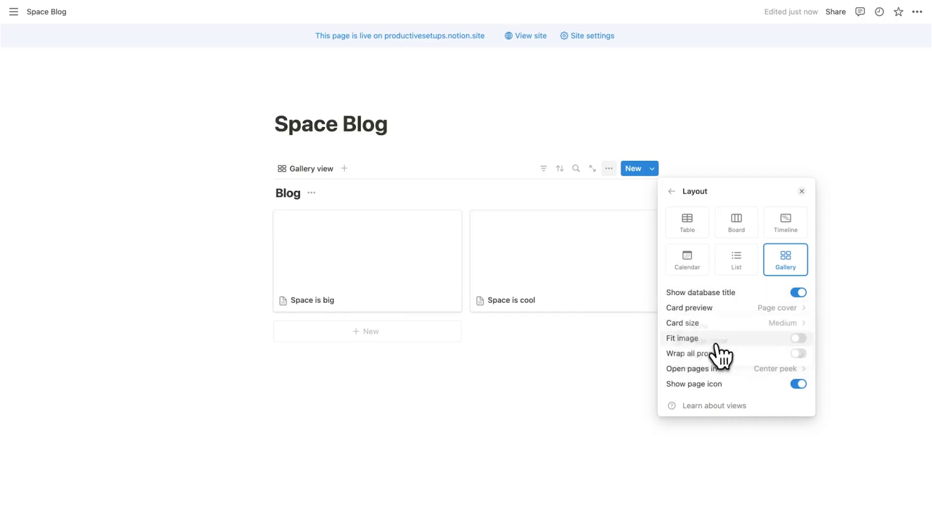
{"action": "left_click", "coordinate": [541, 371]}
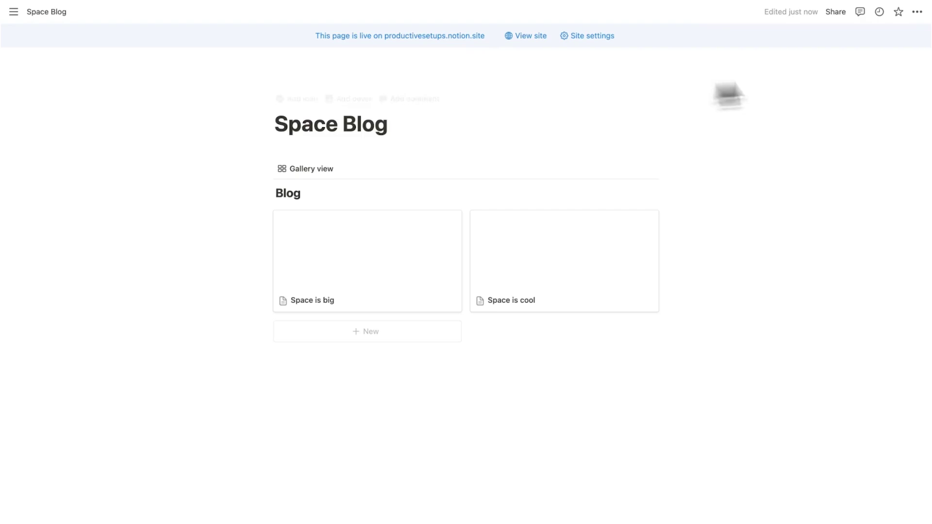
Unpublish the Space Blog page from the web
{"action": "left_click", "coordinate": [836, 12]}
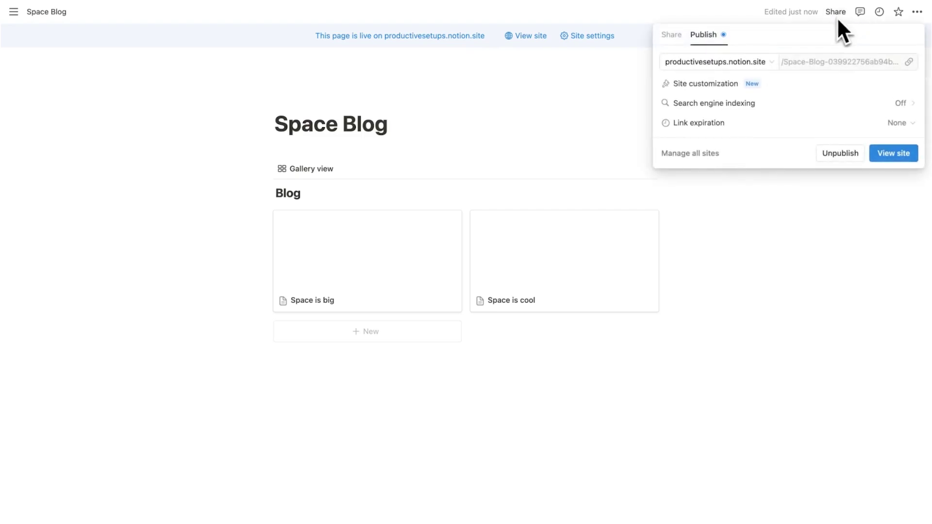
{"action": "left_click", "coordinate": [829, 157]}
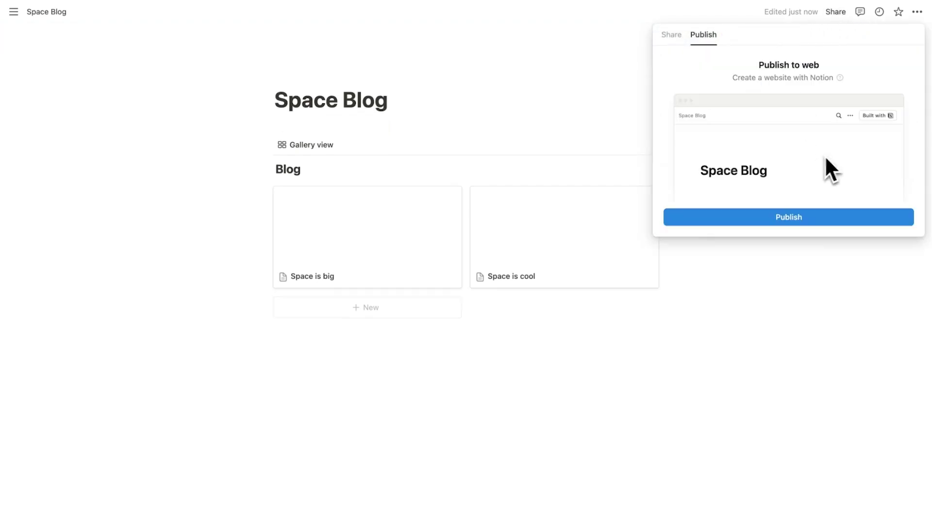
{"action": "left_click", "coordinate": [546, 121]}
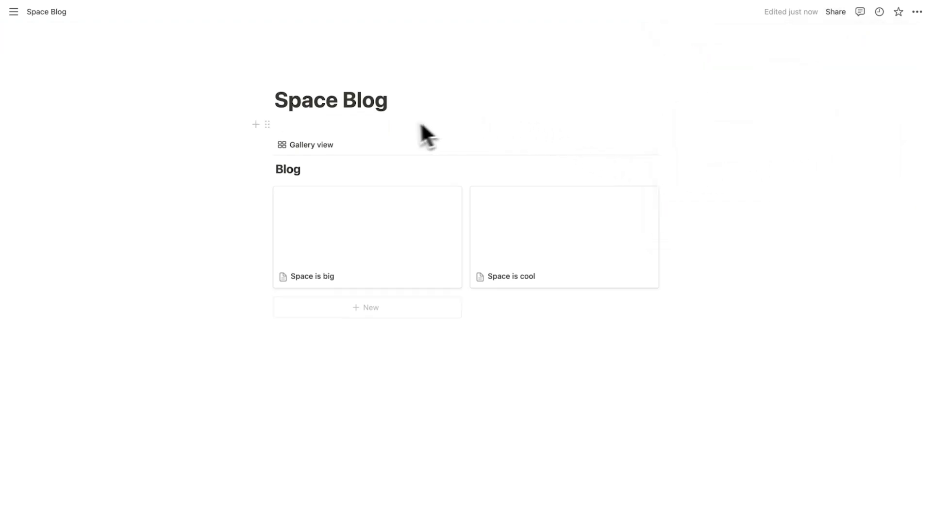
Give the 'Space is big' post an Unsplash cover image found by searching 'space'
{"action": "left_click", "coordinate": [357, 217]}
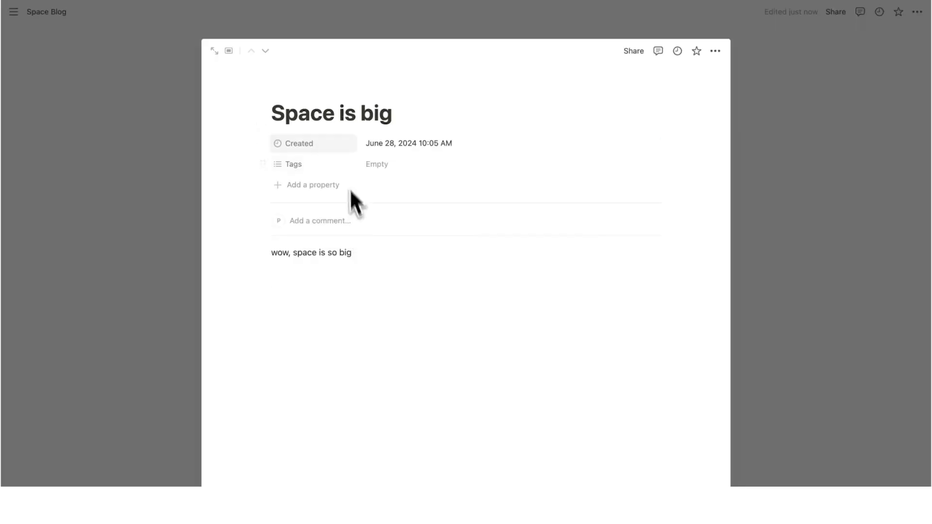
{"action": "left_click", "coordinate": [325, 89]}
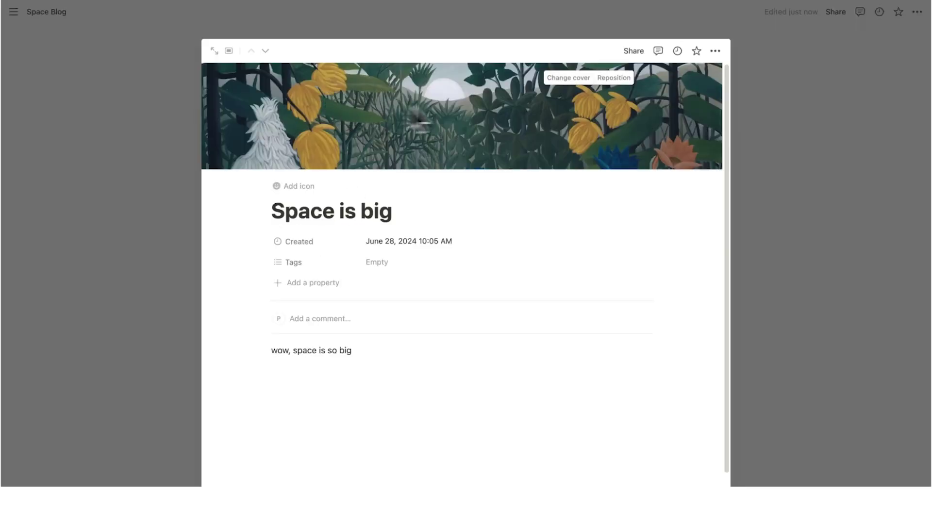
{"action": "left_click", "coordinate": [553, 79]}
{"action": "left_click", "coordinate": [546, 98]}
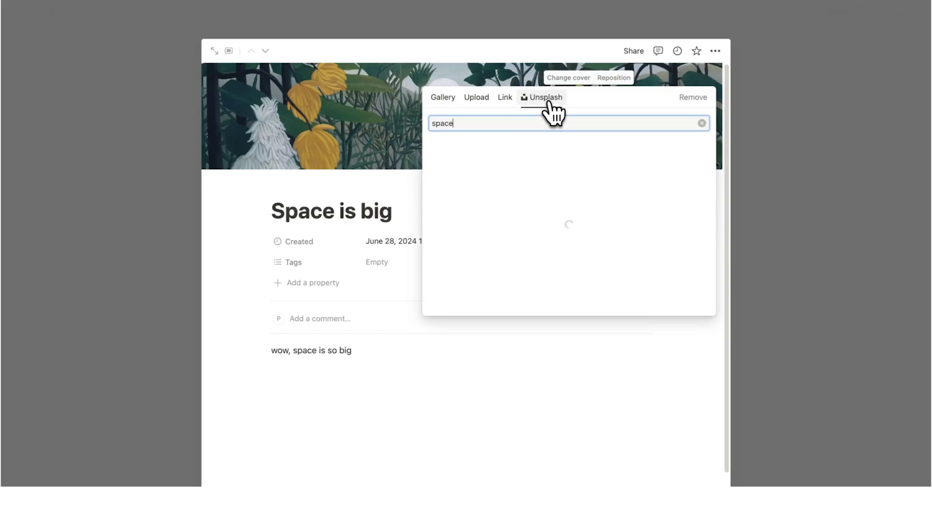
{"action": "type", "text": "space"}
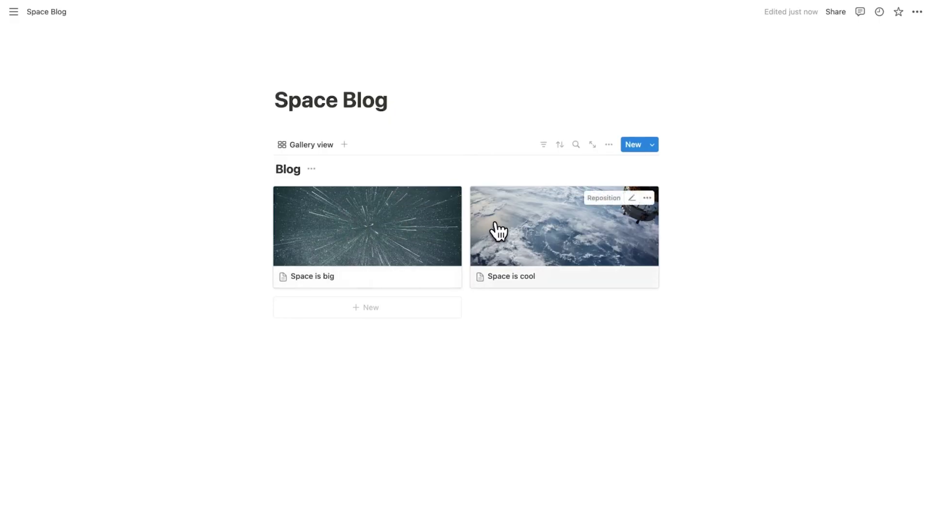
Review the 'Space is cool' post's cover and properties, then return to the gallery
{"action": "left_click", "coordinate": [494, 228]}
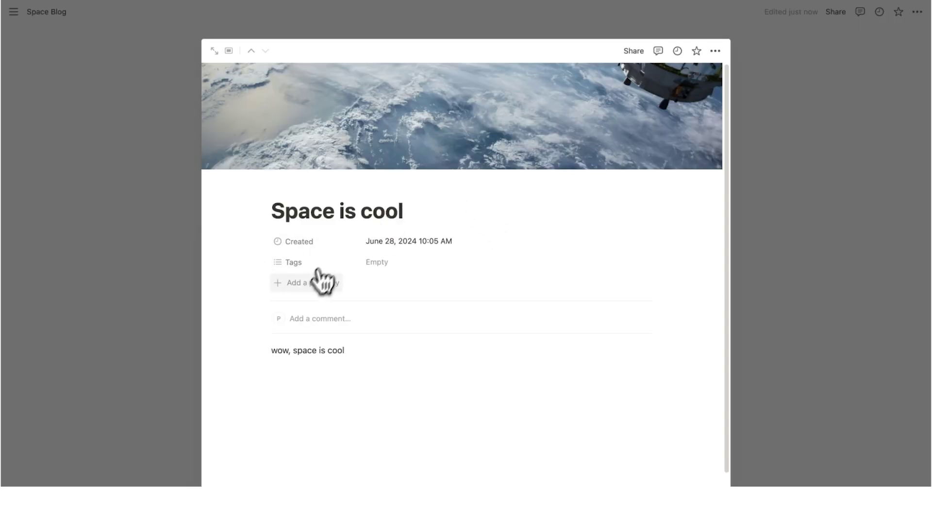
{"action": "left_click", "coordinate": [308, 284]}
{"action": "scroll", "coordinate": [301, 287], "scroll_direction": "down", "scroll_amount": 4}
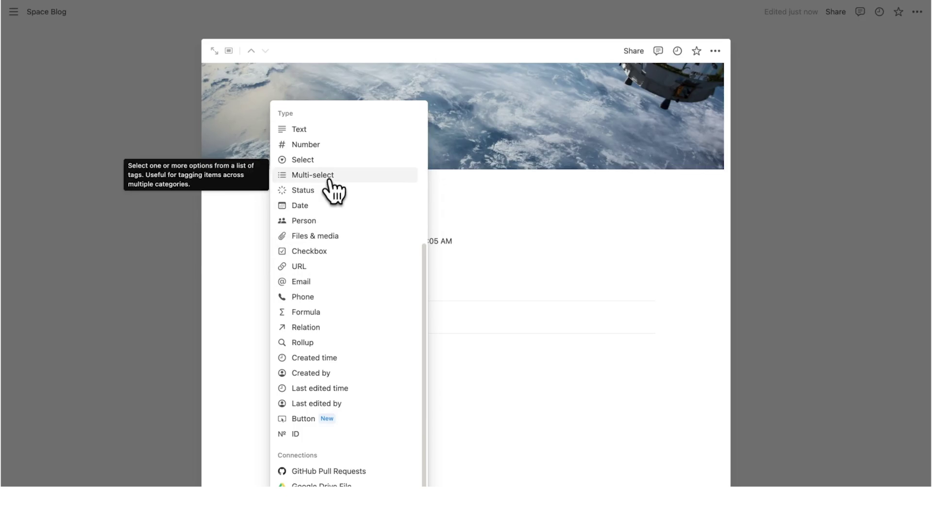
{"action": "left_click", "coordinate": [746, 239]}
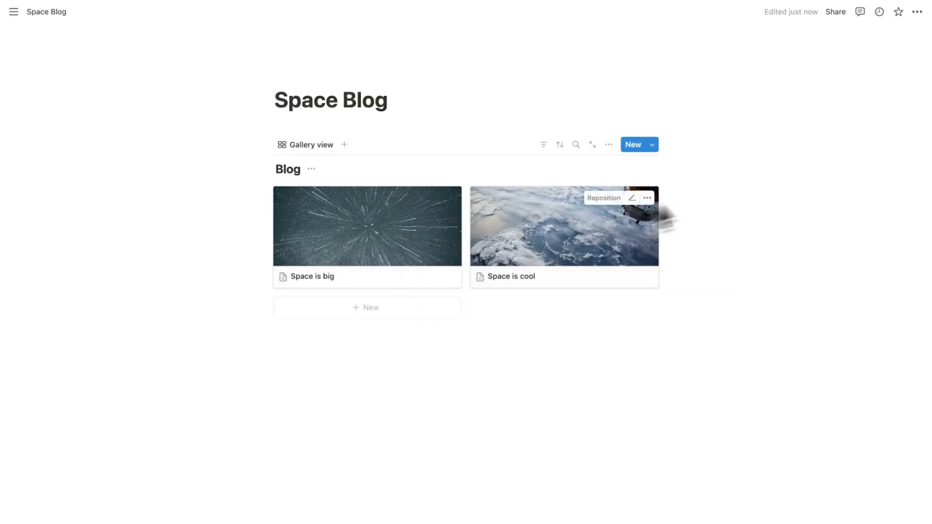
Publish the Space Blog page to the web
{"action": "left_click", "coordinate": [832, 17]}
{"action": "left_click", "coordinate": [718, 33]}
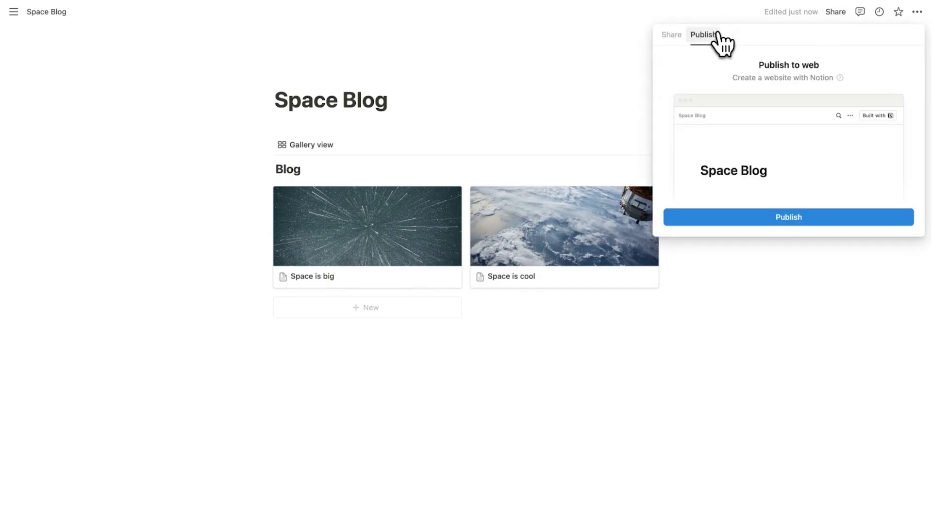
{"action": "left_click", "coordinate": [818, 219]}
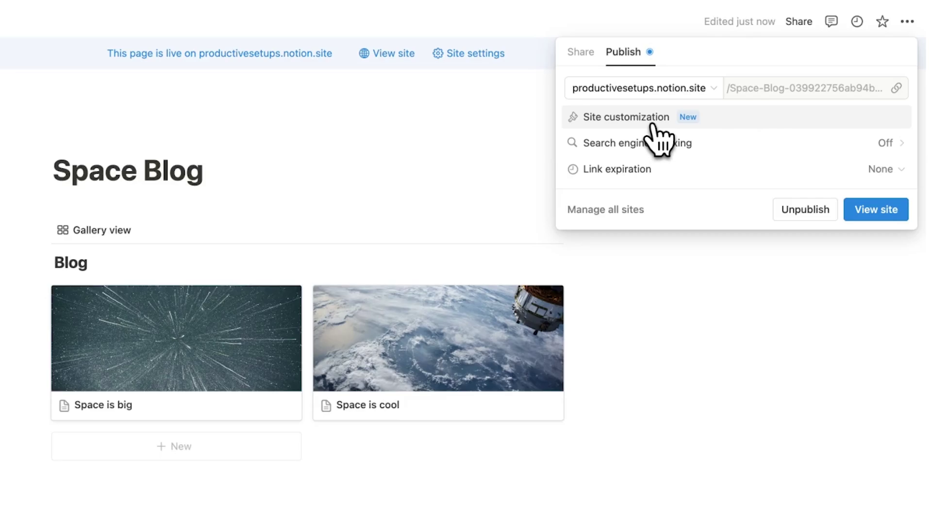
In site customization, review the favicon choices, keeping the Notion logo
{"action": "left_click", "coordinate": [653, 125]}
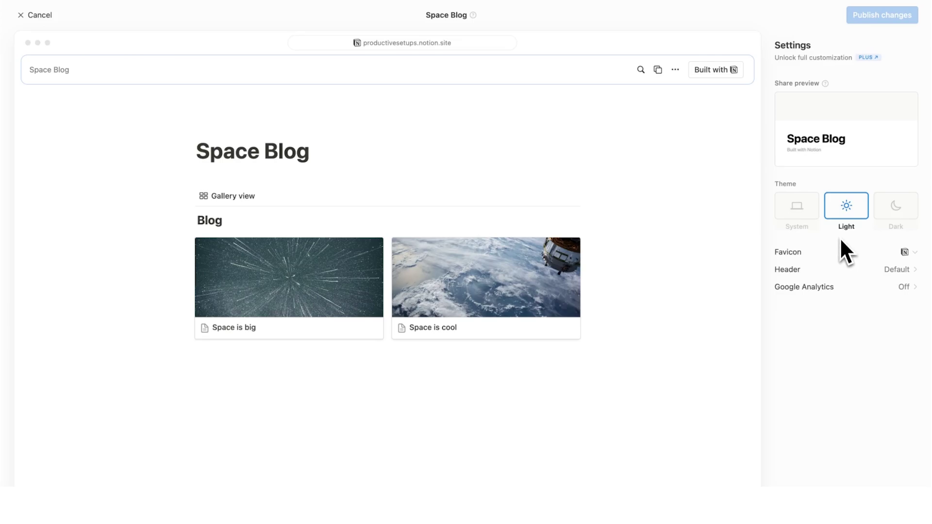
{"action": "left_click", "coordinate": [817, 253]}
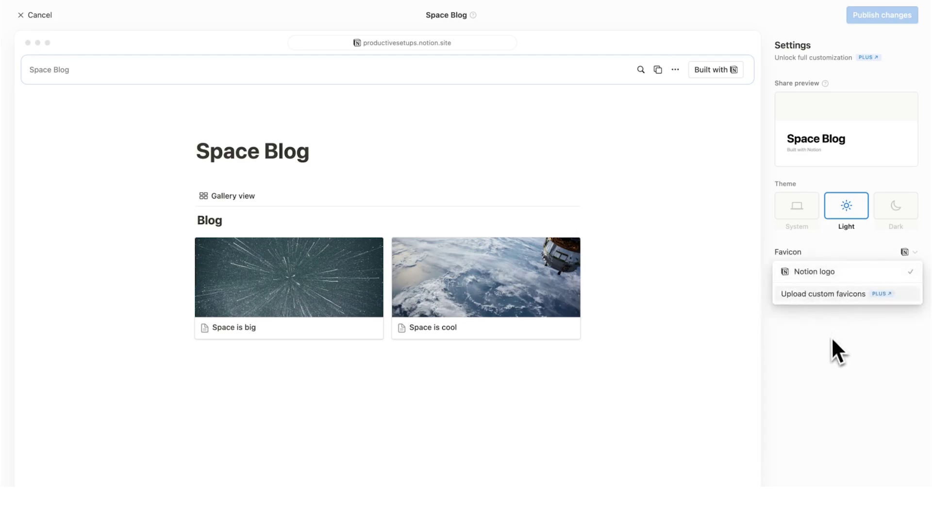
{"action": "left_click", "coordinate": [835, 343]}
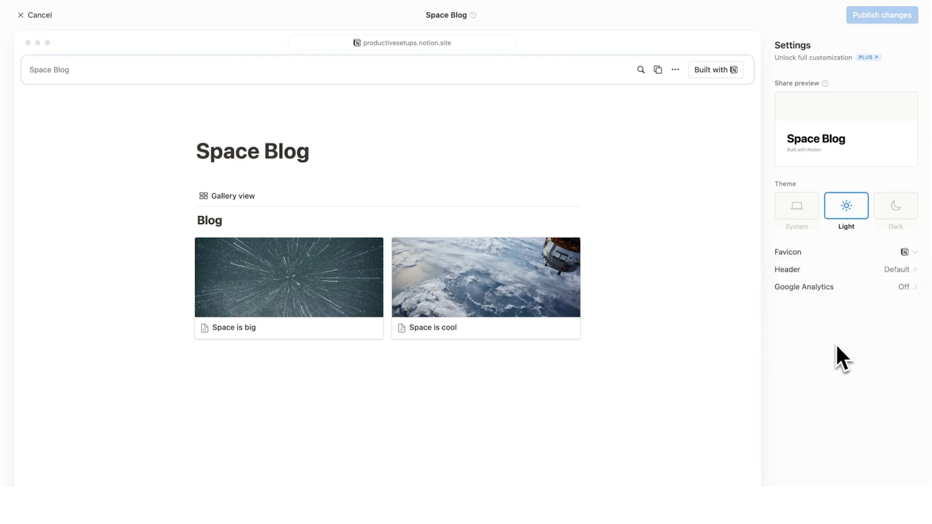
Turn off Duplicate as template in the site header settings, then return to Settings
{"action": "left_click", "coordinate": [836, 275]}
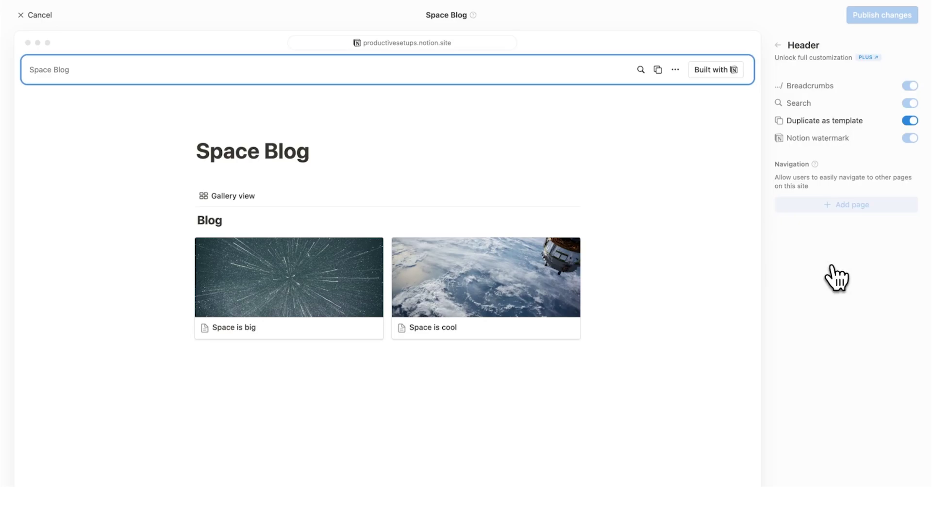
{"action": "left_click", "coordinate": [910, 122]}
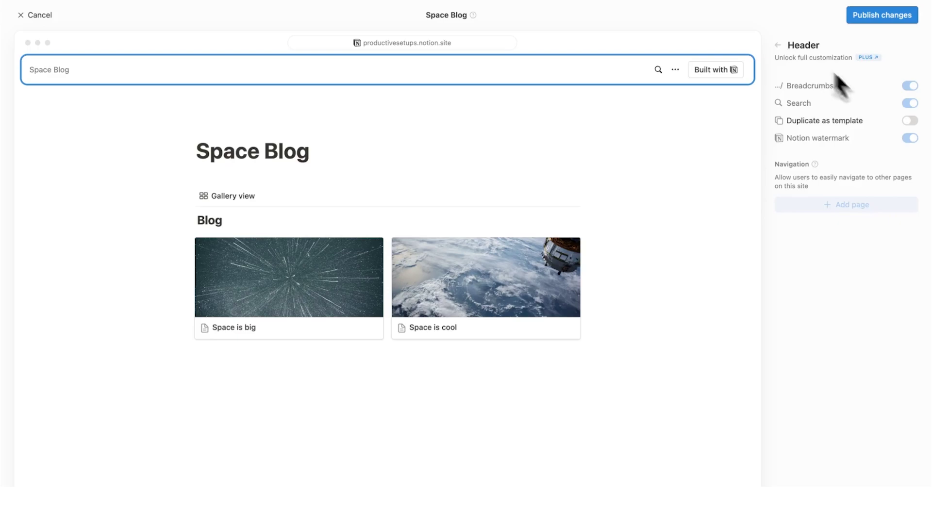
{"action": "left_click", "coordinate": [779, 46]}
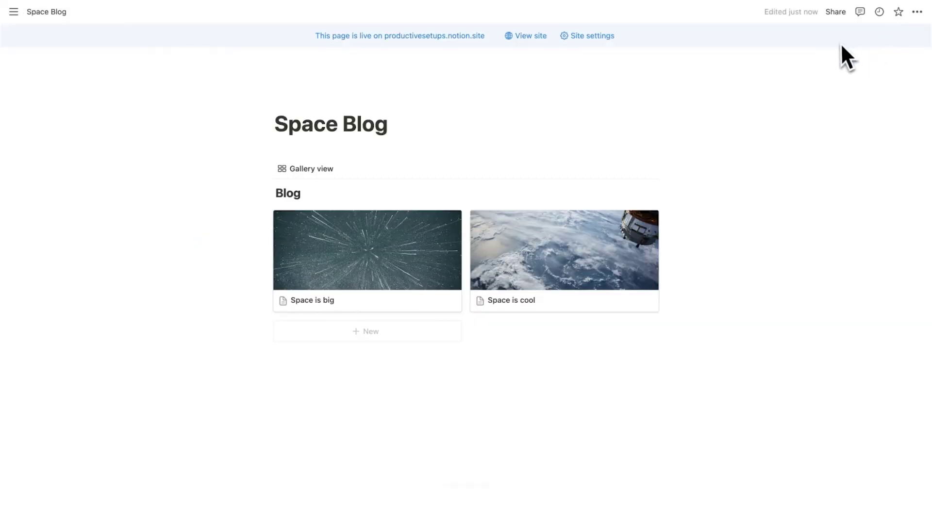
Review the Space Blog's search engine indexing and link expiration options, leaving indexing off
{"action": "left_click", "coordinate": [836, 12]}
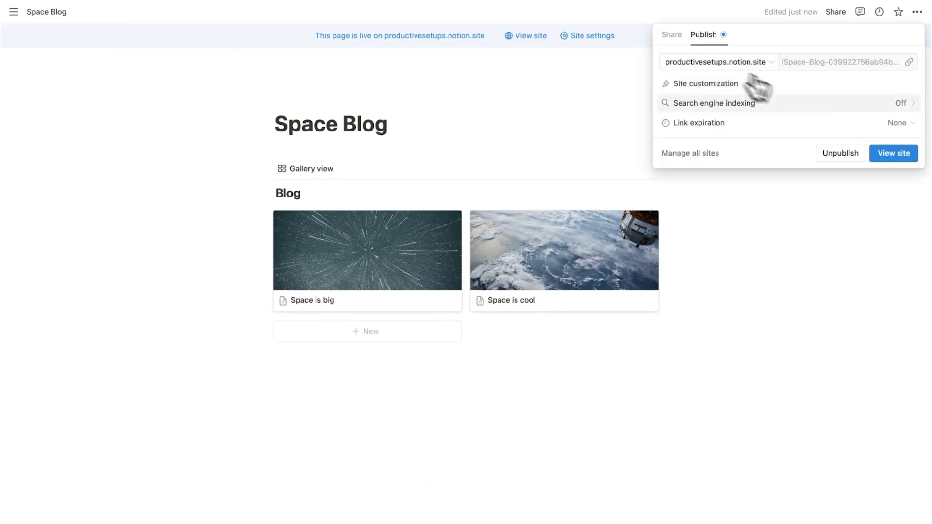
{"action": "left_click", "coordinate": [811, 116]}
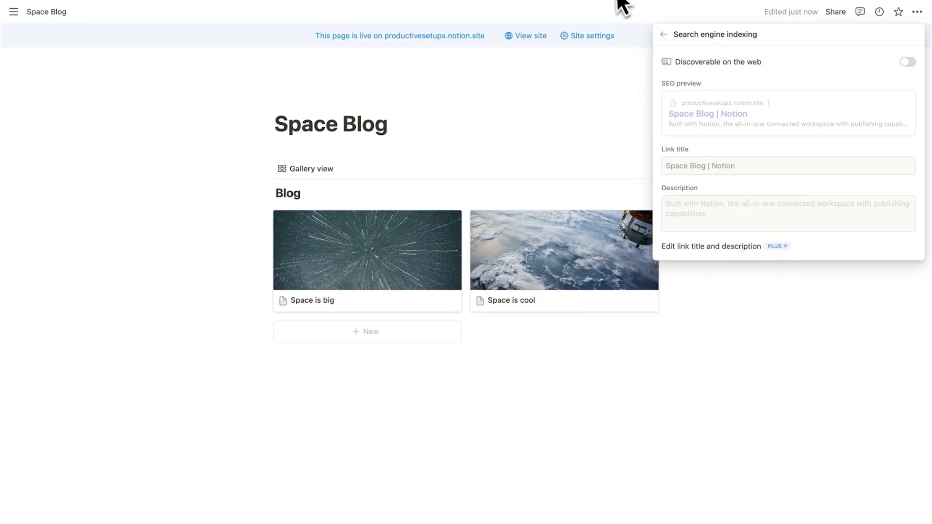
{"action": "left_click", "coordinate": [665, 34]}
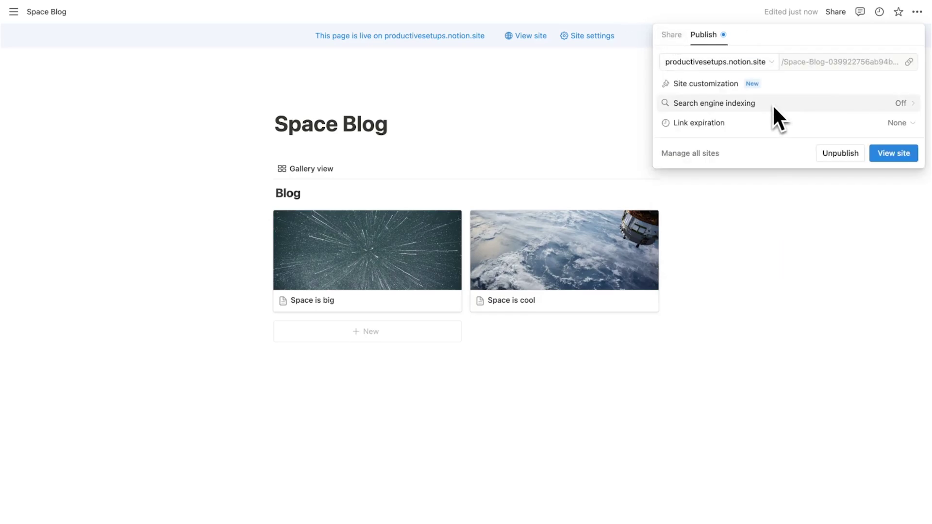
{"action": "left_click", "coordinate": [761, 119]}
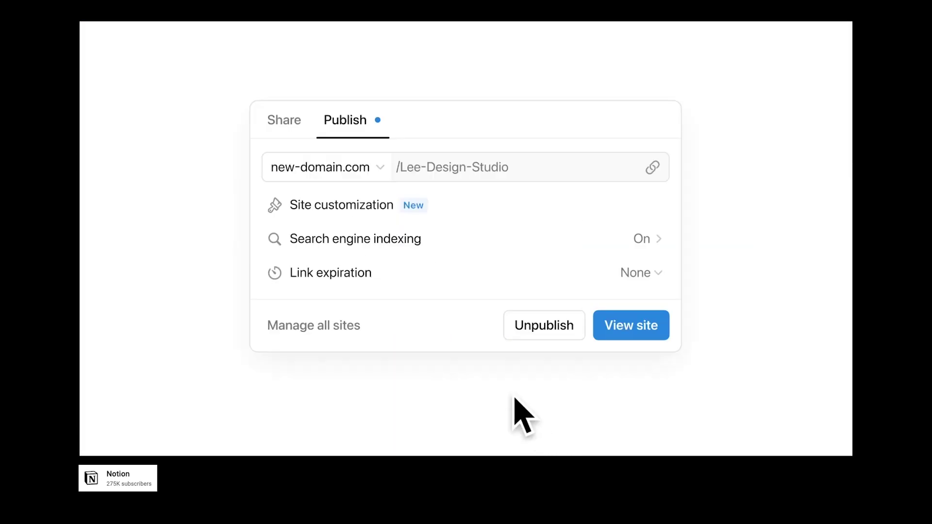
Bring up the site's domain choices from the publish options
{"action": "left_click", "coordinate": [375, 206]}
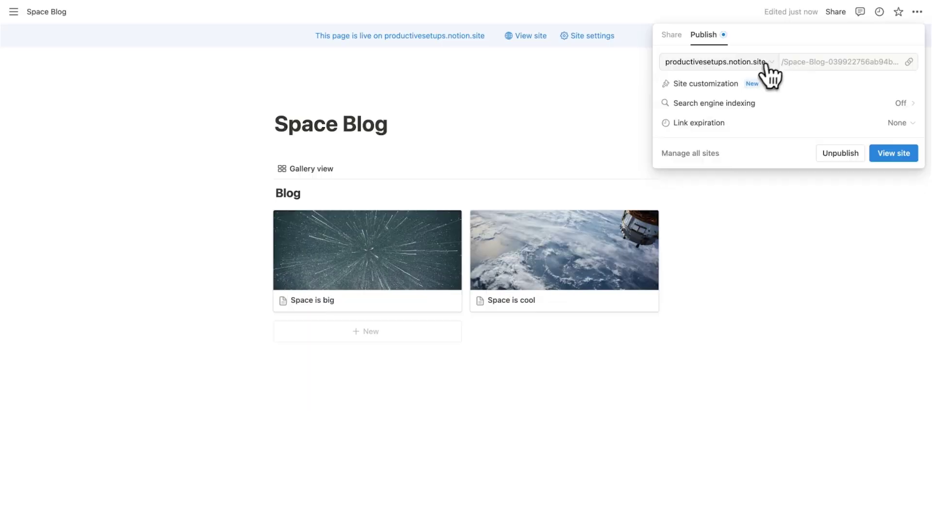
{"action": "left_click", "coordinate": [767, 65]}
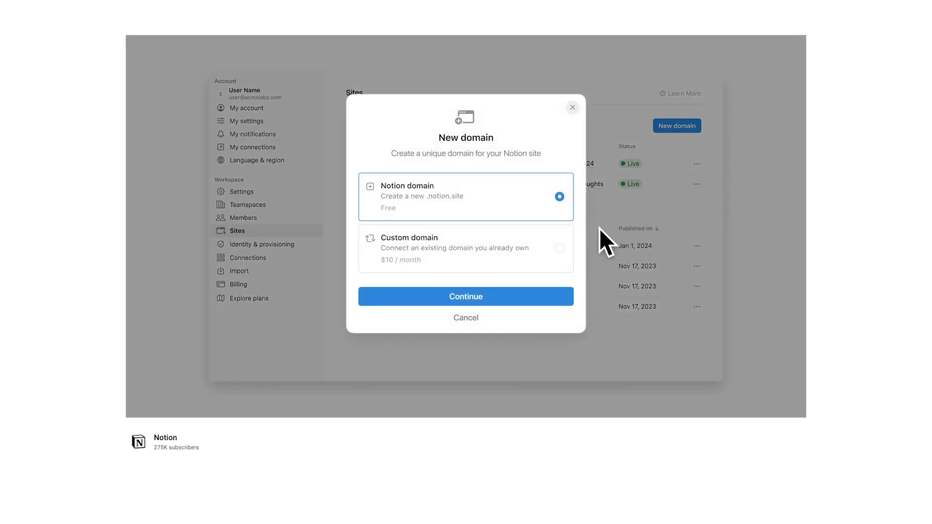
{"action": "left_click", "coordinate": [560, 248]}
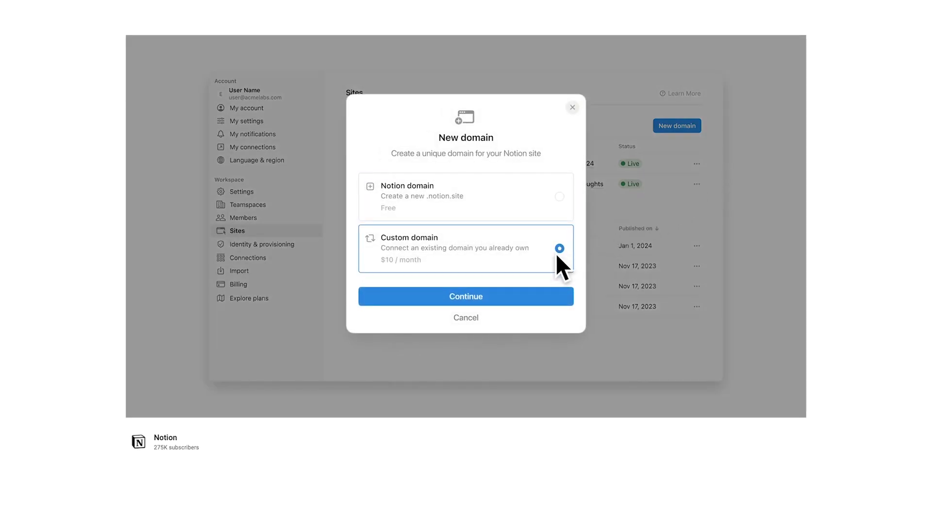
{"action": "left_click", "coordinate": [531, 291]}
{"action": "type", "text": "www.leedesignstudio"}
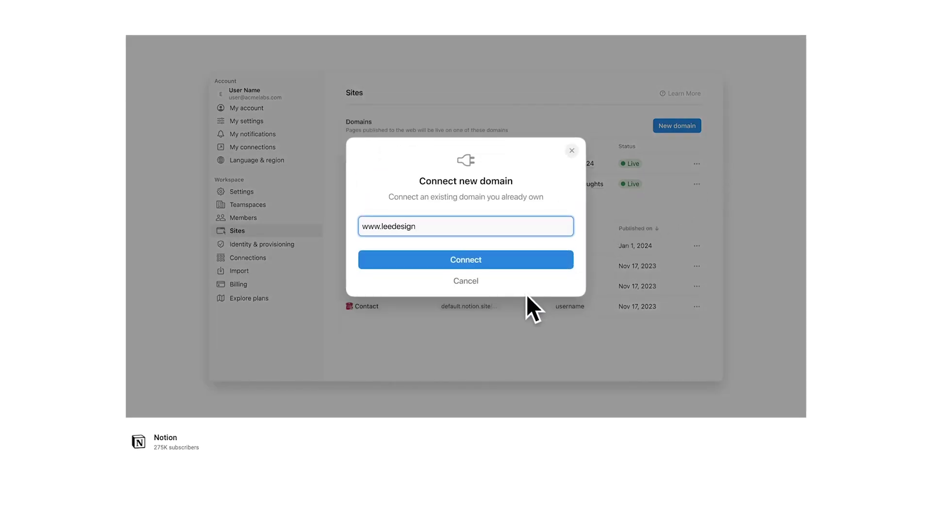